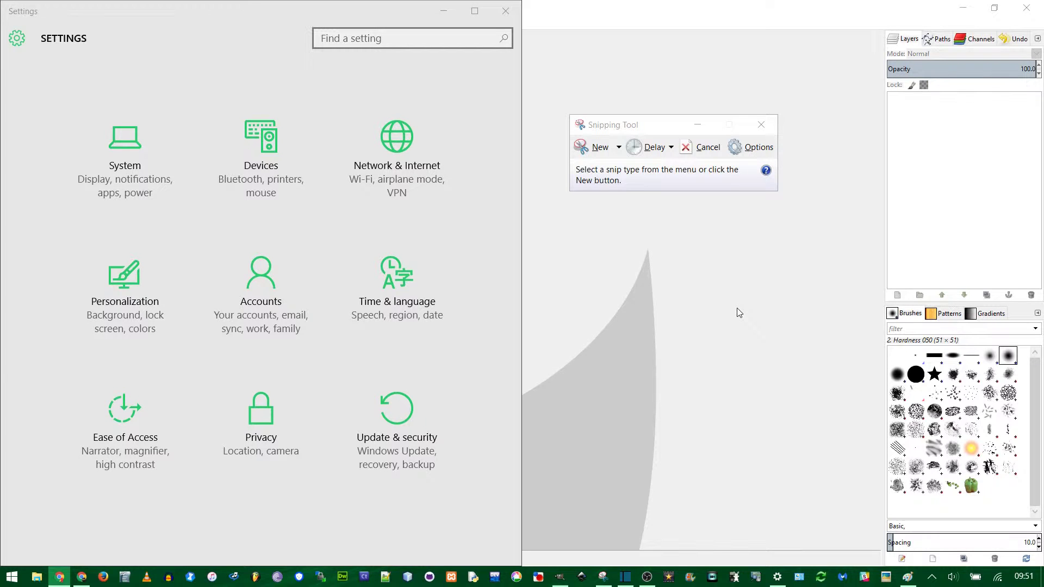
Preview the open windows through Alt+Tab and the taskbar thumbnails, then dismiss the switcher
key(alt+Tab)
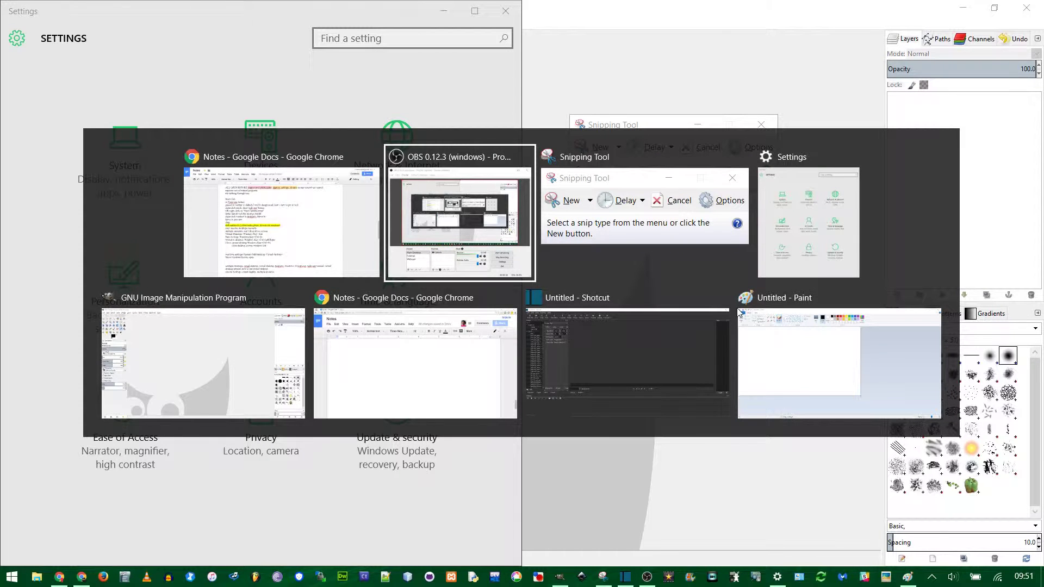
mouse_move(87, 580)
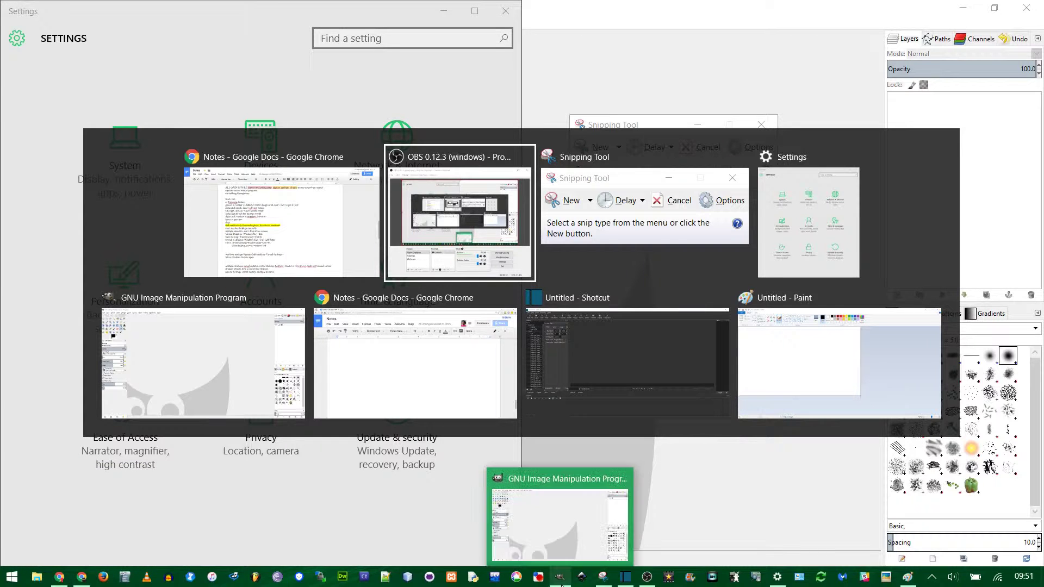
mouse_move(638, 577)
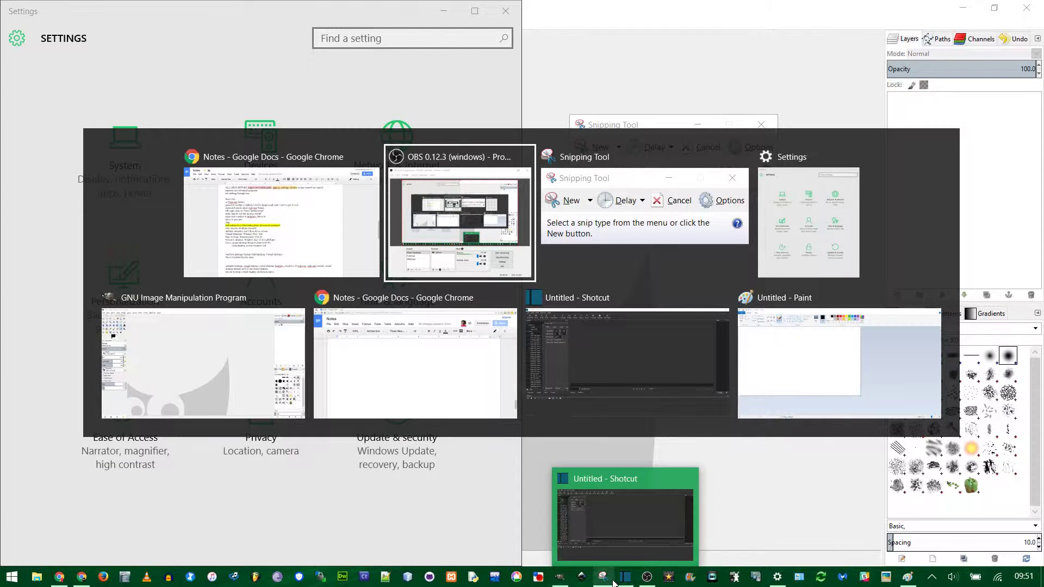
key(Escape)
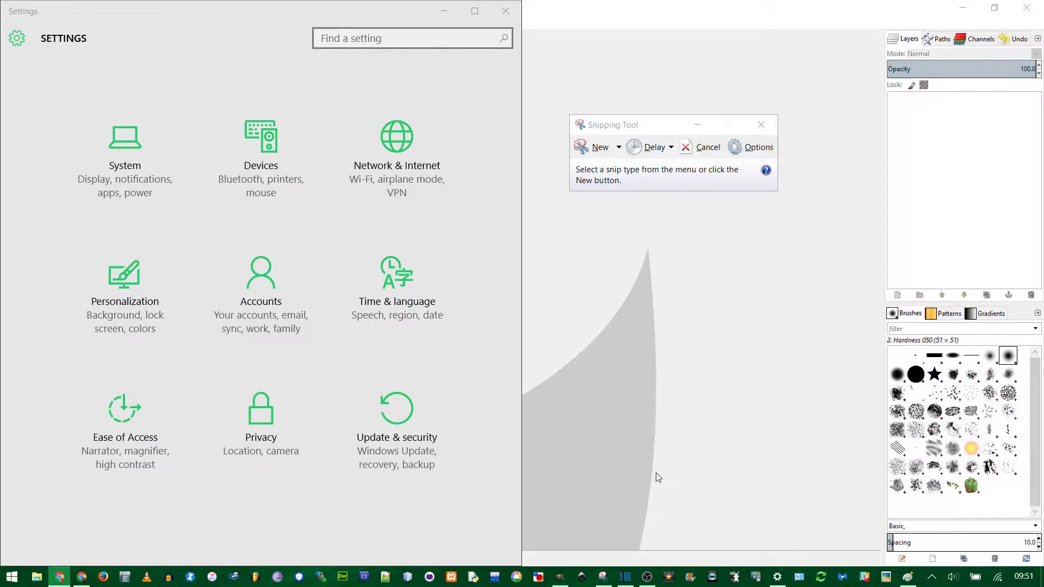
Enable the taskbar's Show Task View button, then use it to bring Shotcut to the front
key(super+Tab)
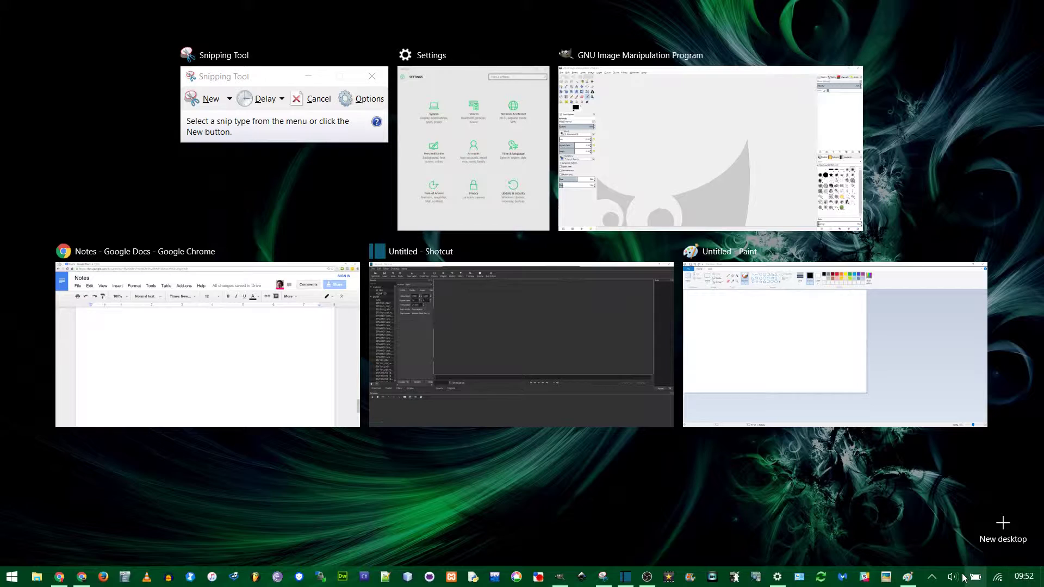
right_click(933, 580)
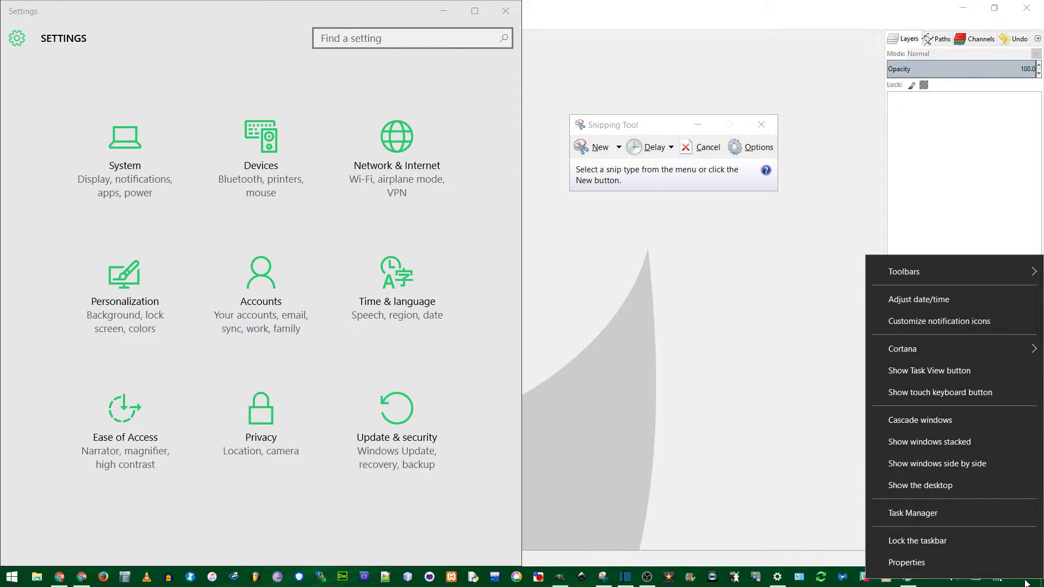
click(901, 371)
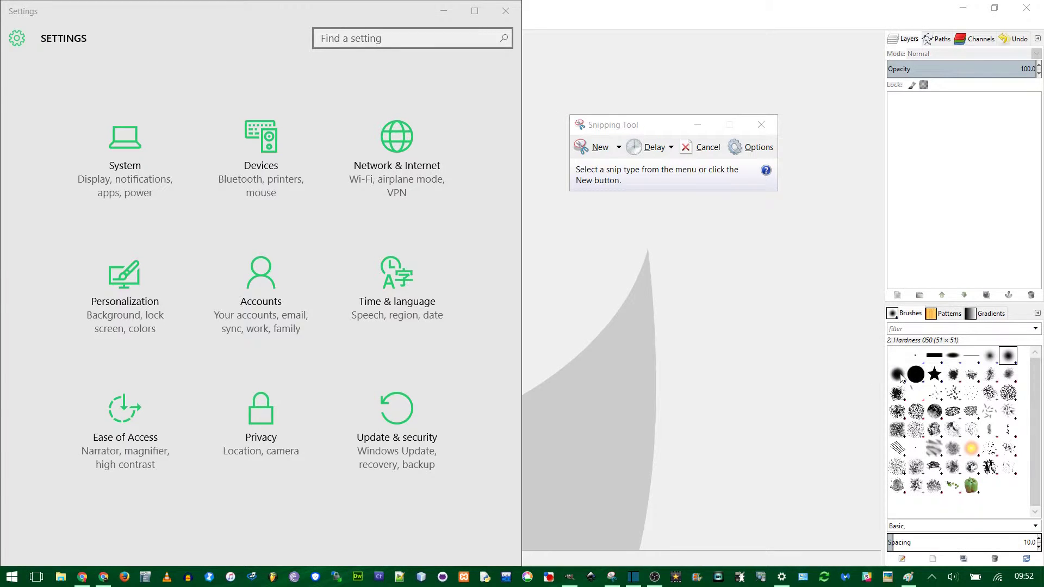
click(40, 579)
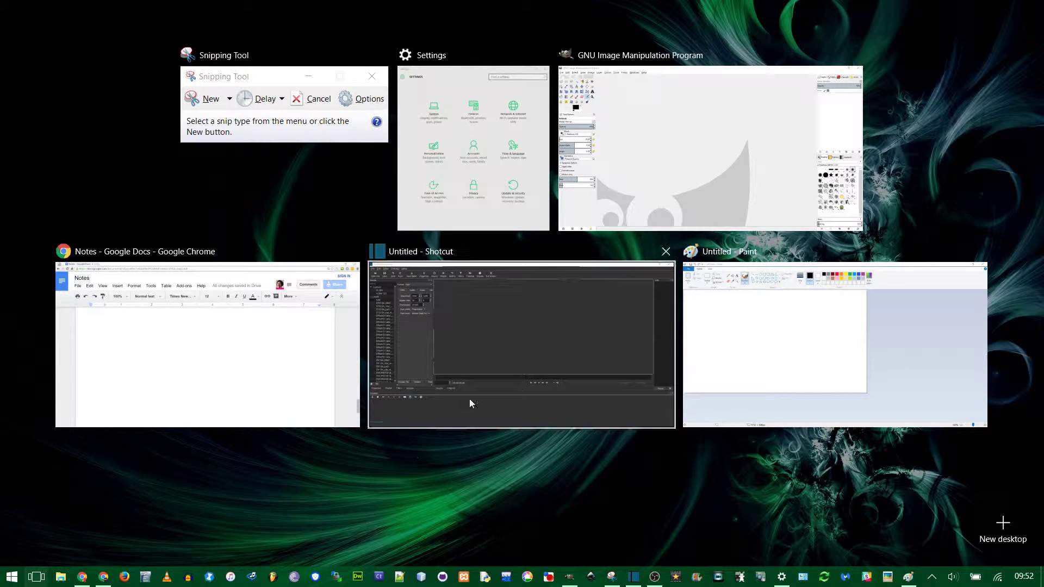
click(500, 368)
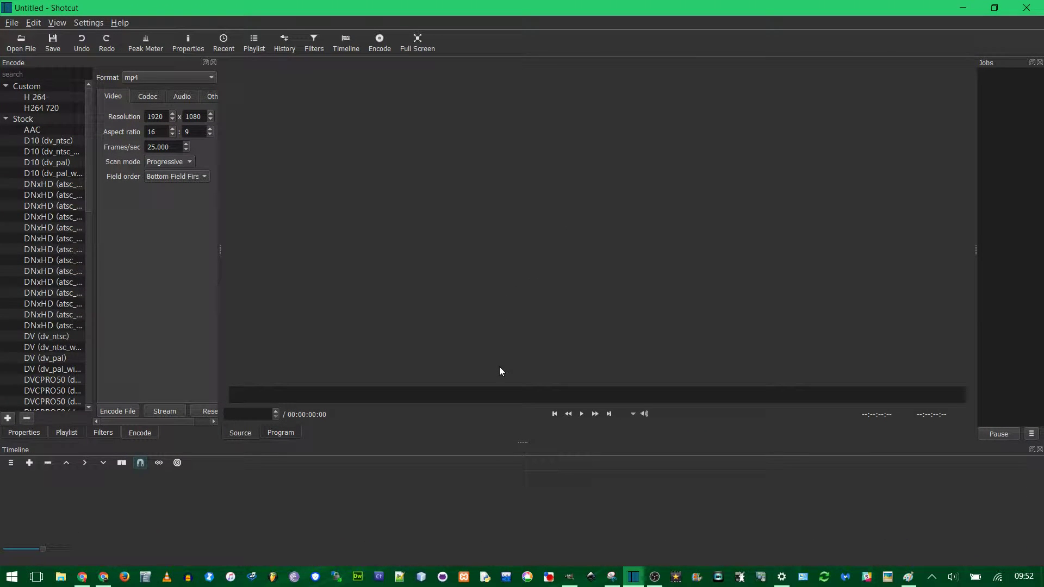
Create Desktop 2, look at it empty, then return to Desktop 1's overview
key(super+Tab)
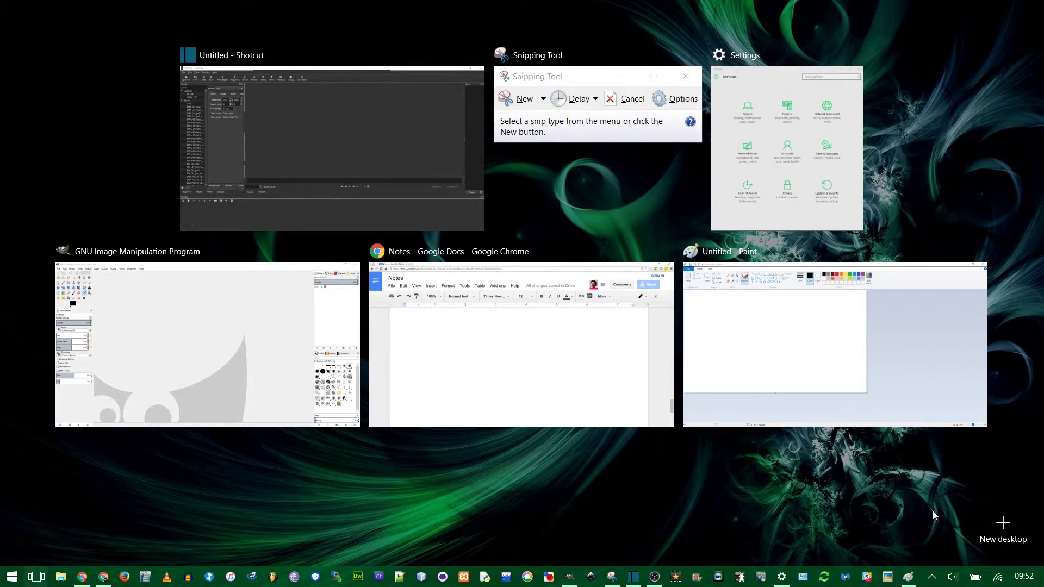
click(1010, 535)
click(690, 347)
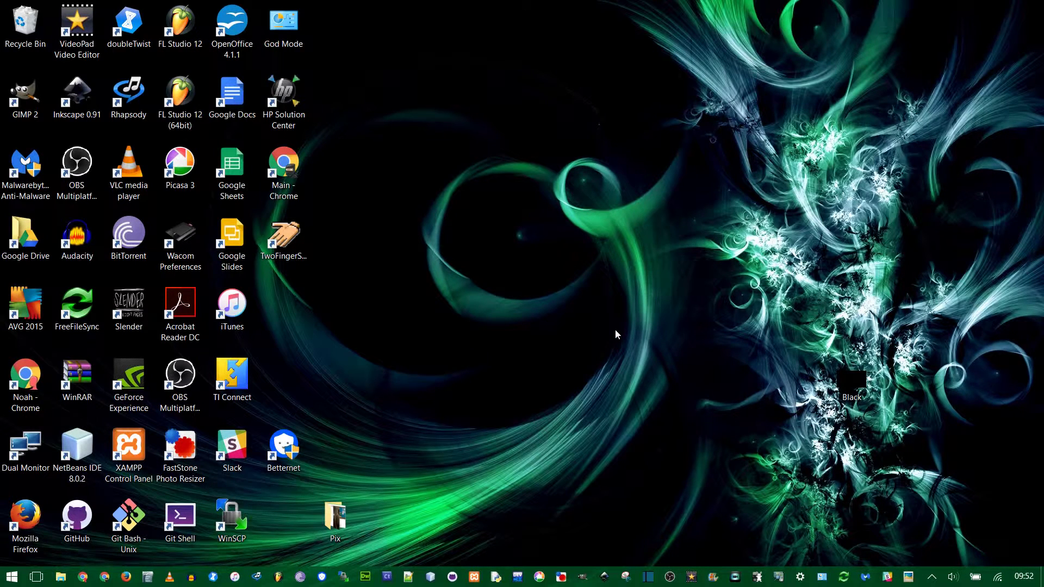
key(super+Tab)
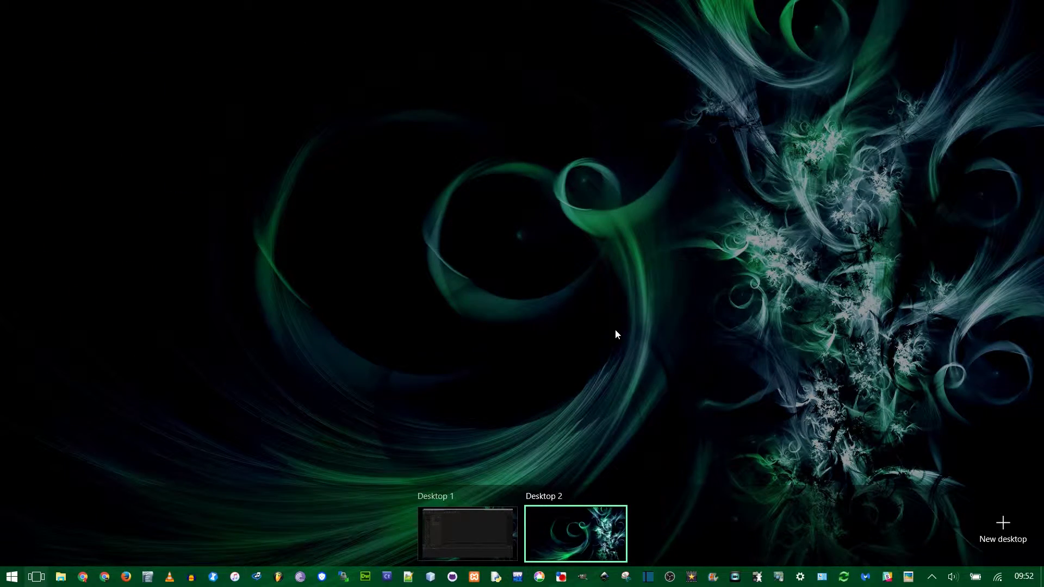
click(494, 524)
key(super+Tab)
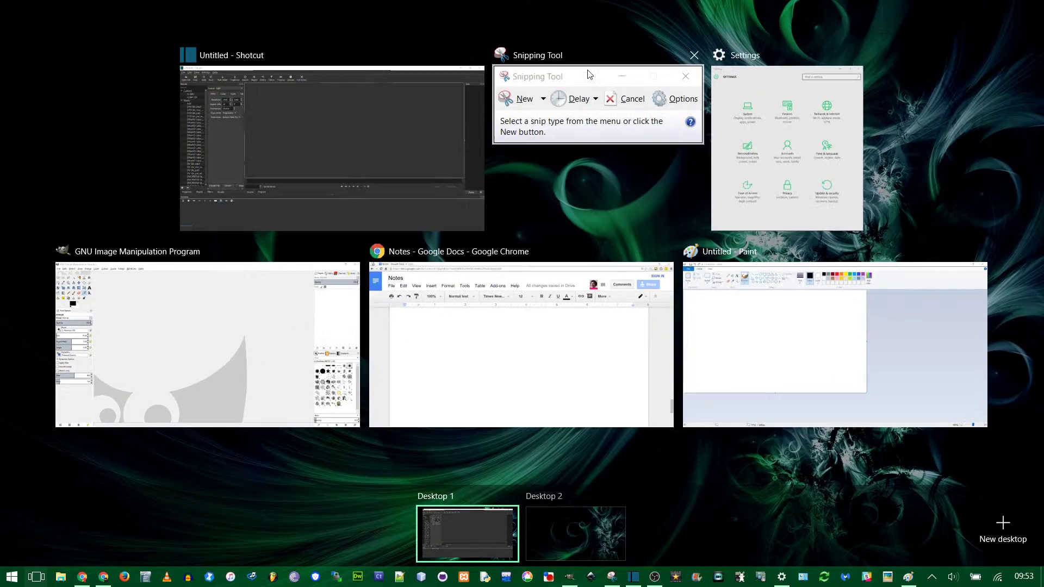
Move Snipping Tool, Settings and the Paint window from Desktop 1 onto Desktop 2
drag(590, 74, 576, 530)
drag(647, 217, 581, 551)
right_click(753, 285)
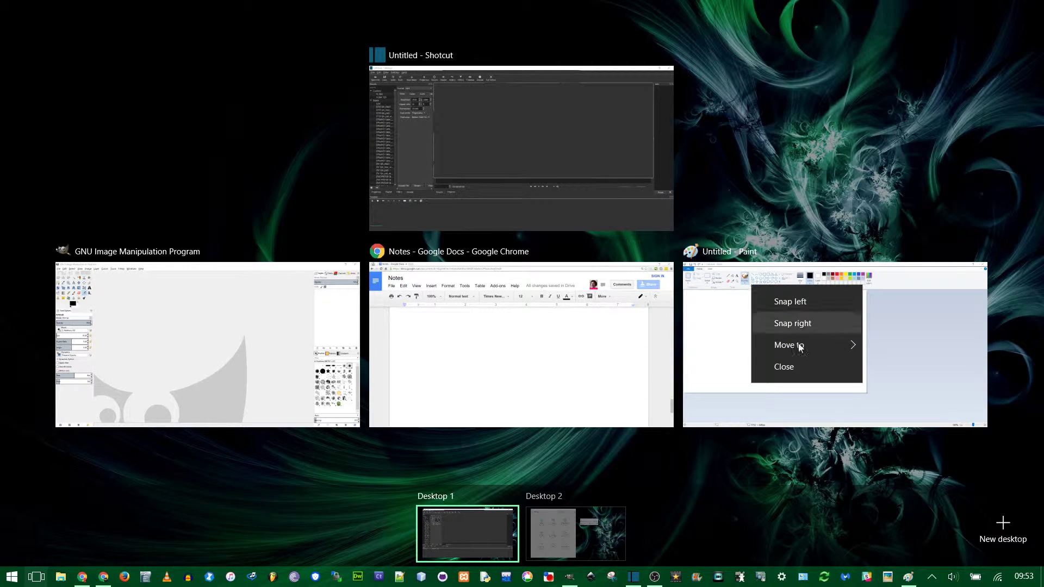
mouse_move(801, 345)
click(703, 343)
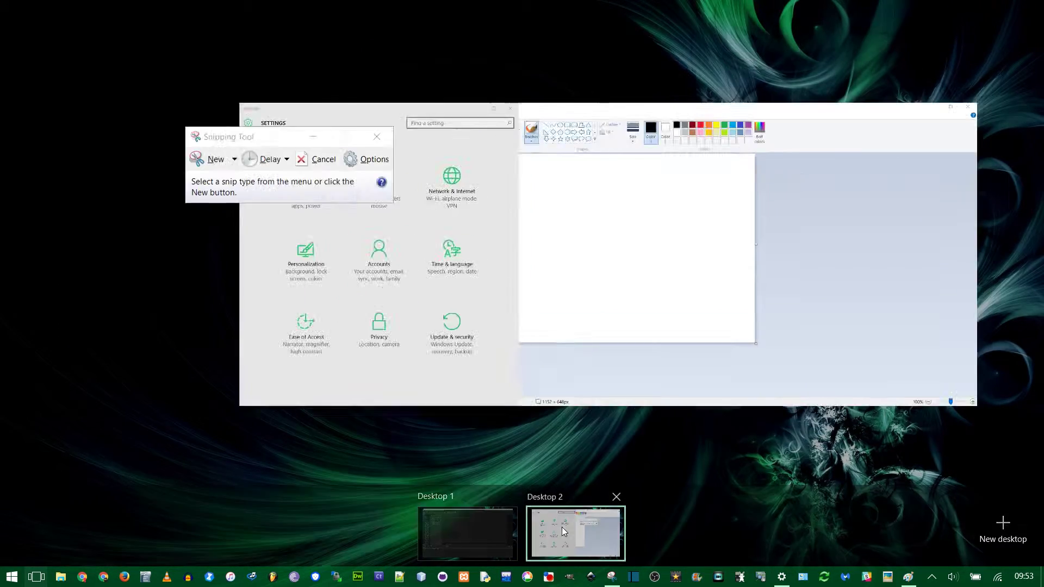
Switch to Desktop 2 and check its windows with Alt+Tab
click(562, 527)
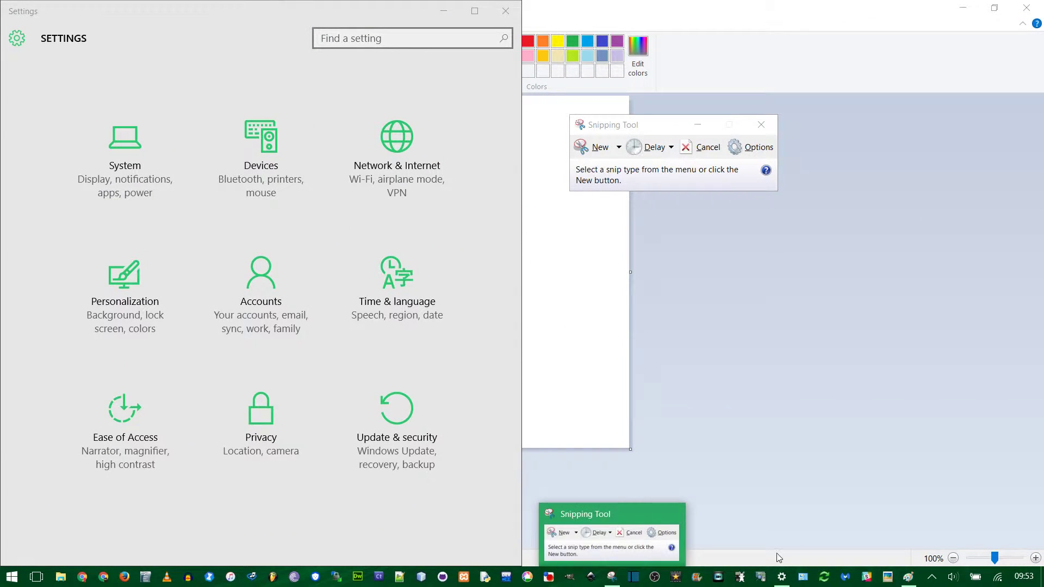
key(alt+Tab)
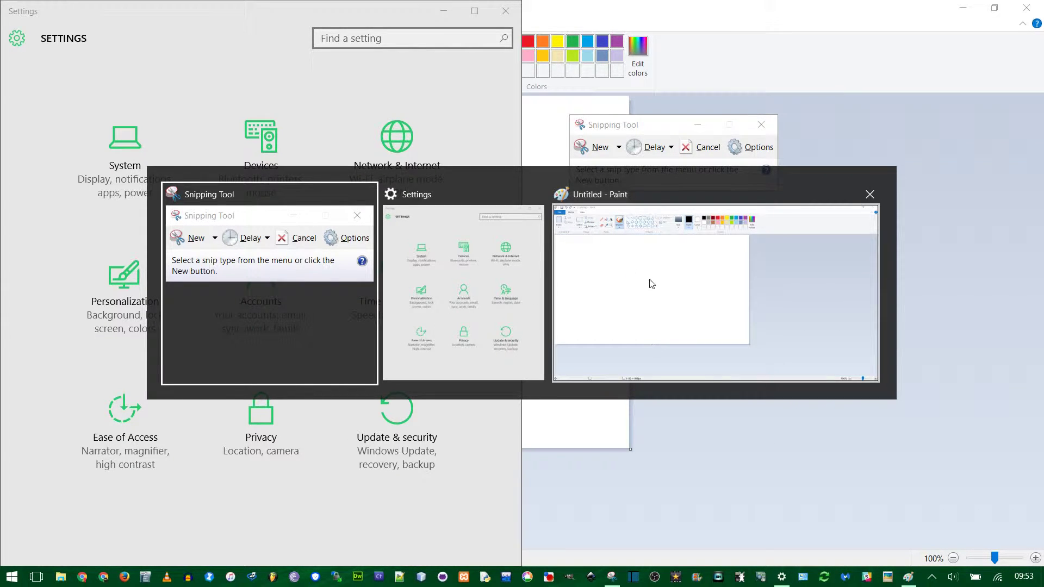
click(37, 576)
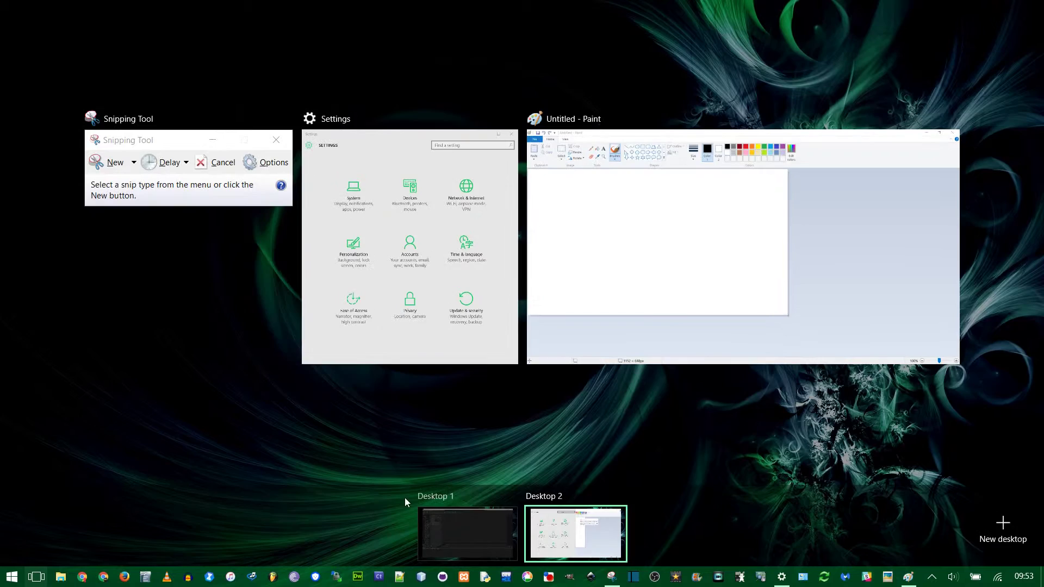
Back on Desktop 1, restore GIMP and drag it right so it partly overlaps Shotcut
click(450, 511)
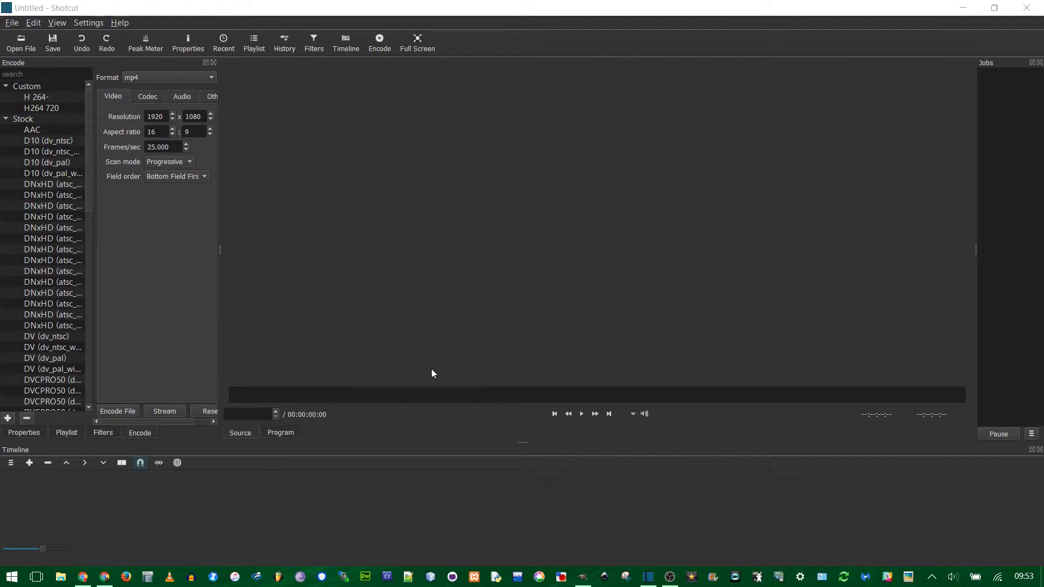
key(super+Tab)
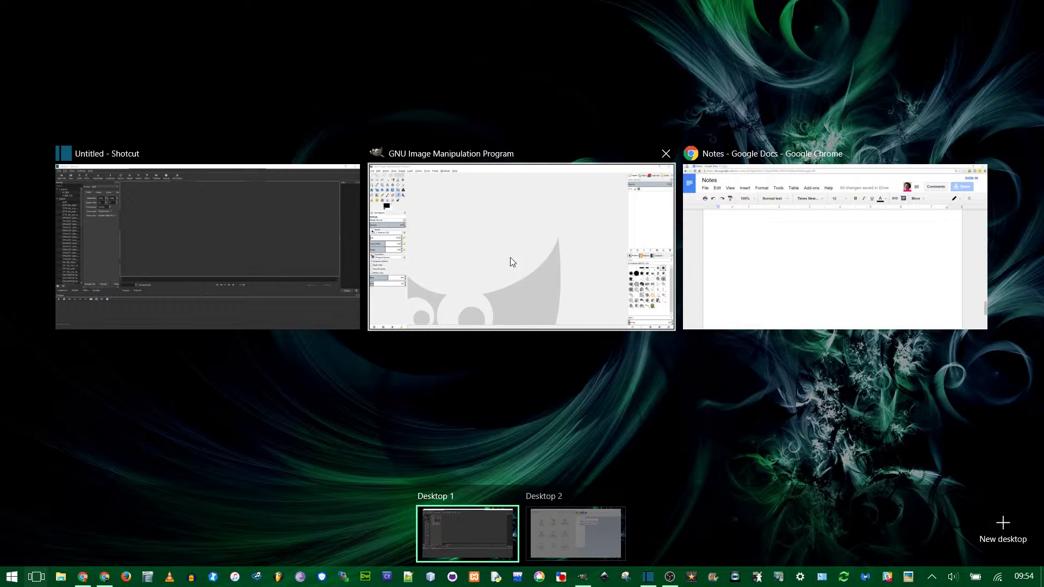
drag(589, 261, 581, 250)
drag(508, 230, 602, 246)
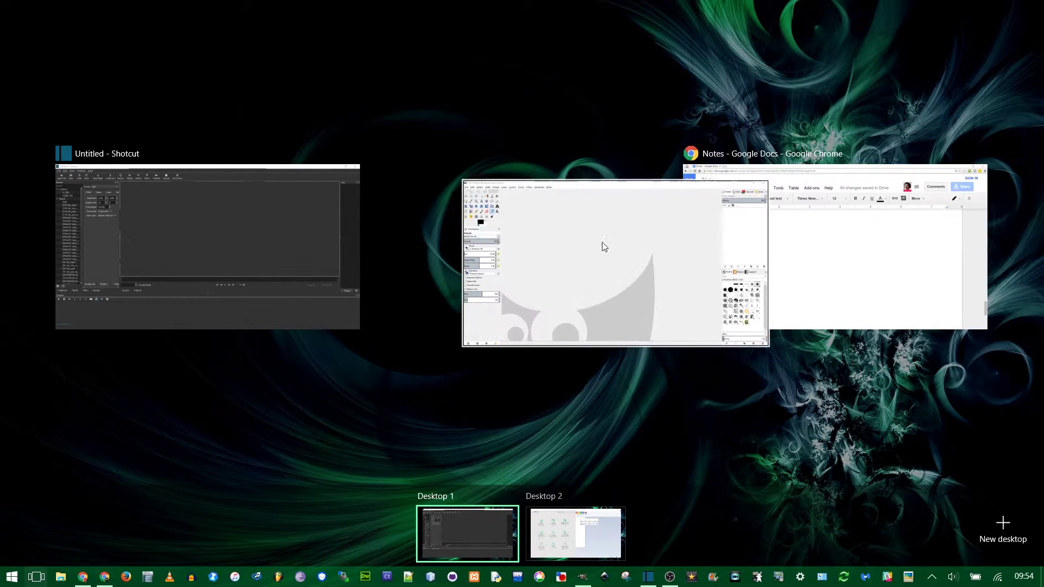
click(528, 246)
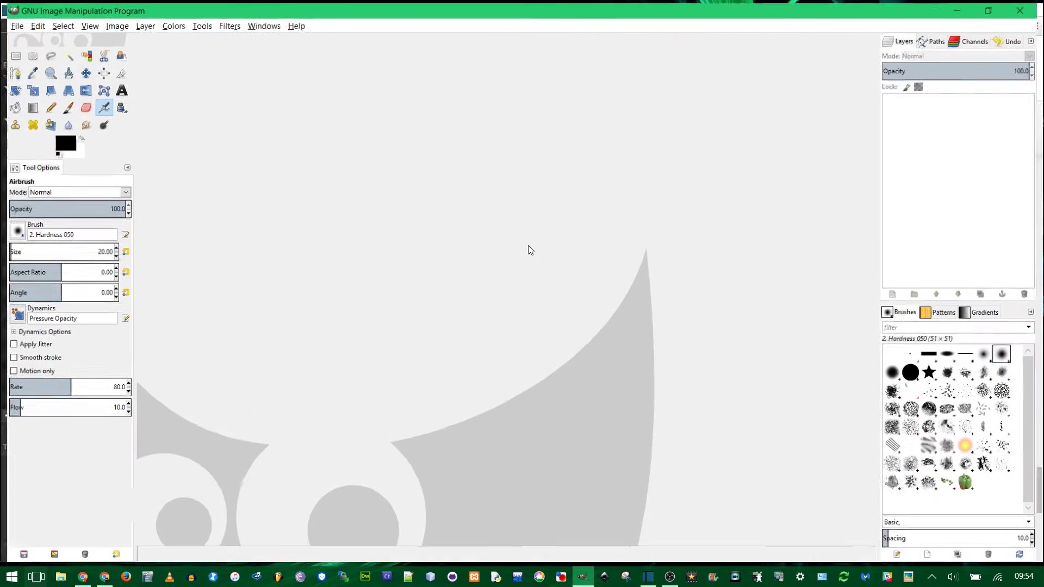
drag(539, 11, 938, 103)
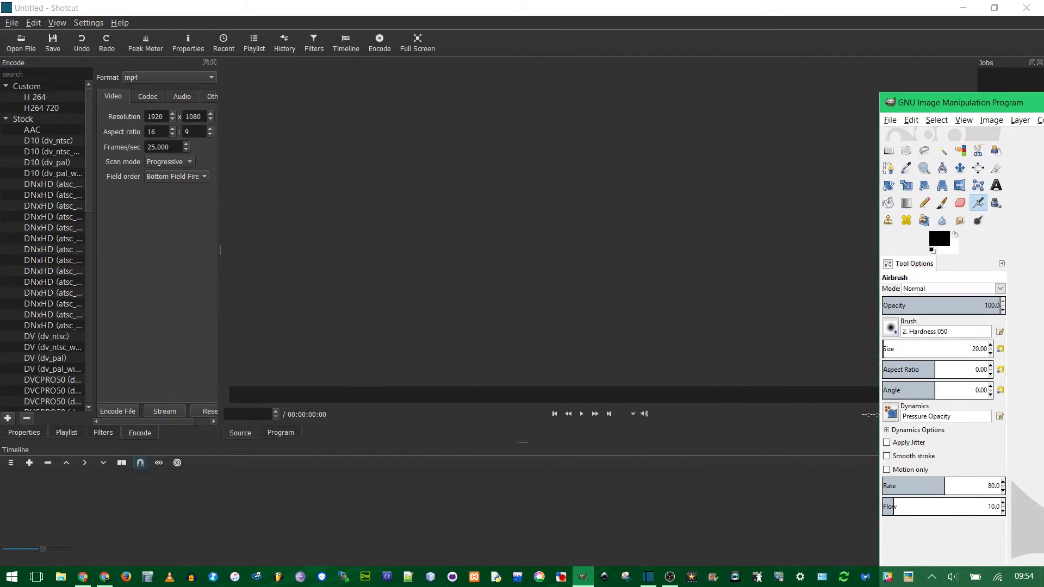
Add a Desktop 3 with Win+Ctrl+D, then close it and return to Desktop 1
key(super+ctrl+Right)
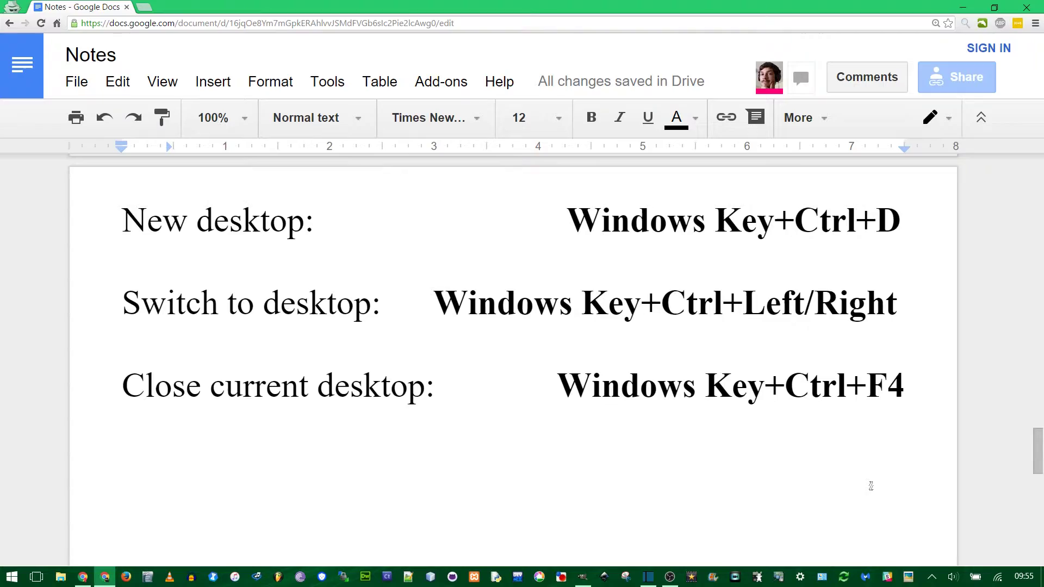
key(super+ctrl+d)
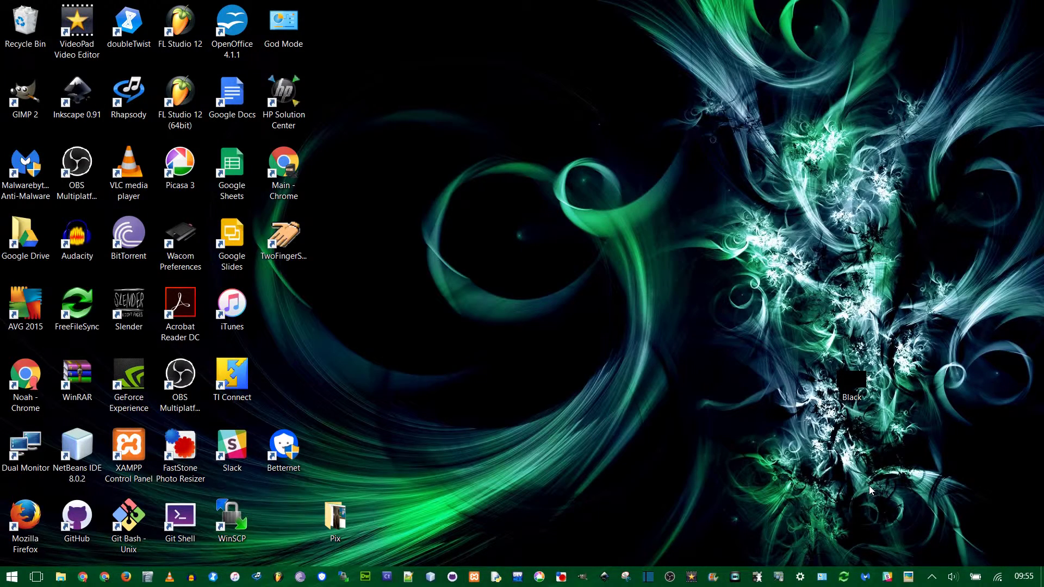
key(super+Tab)
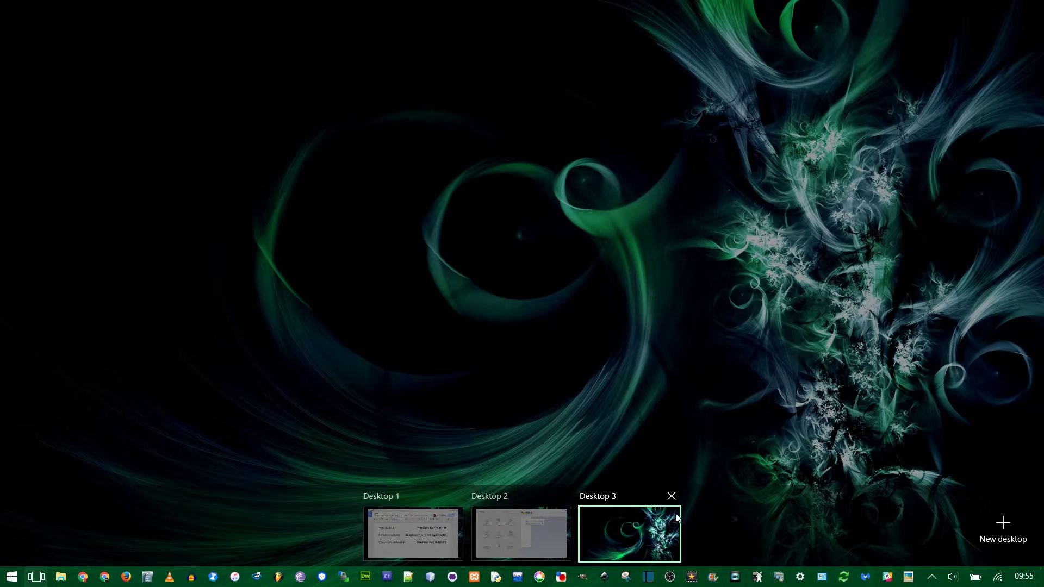
click(671, 499)
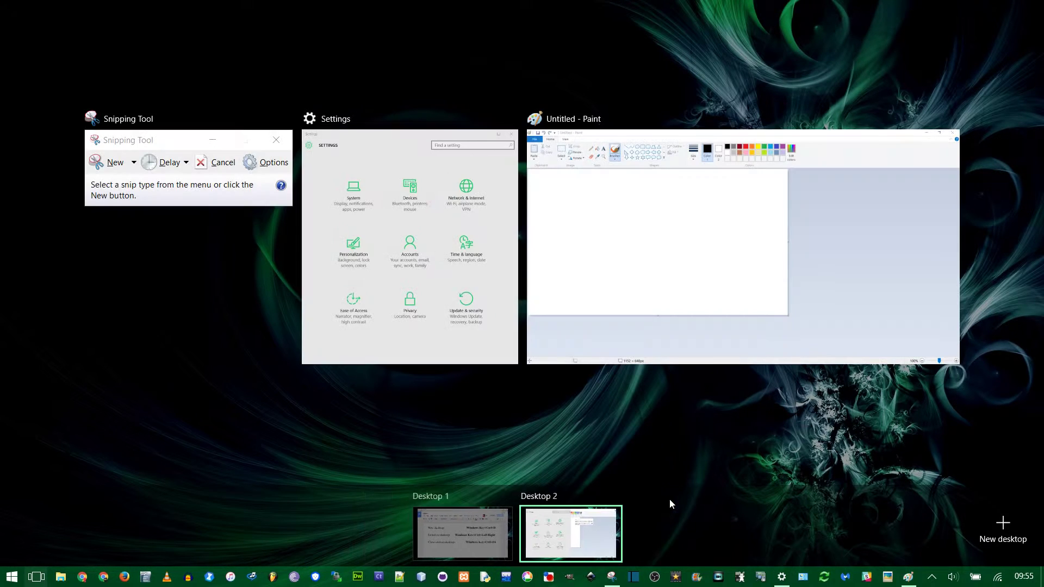
click(475, 517)
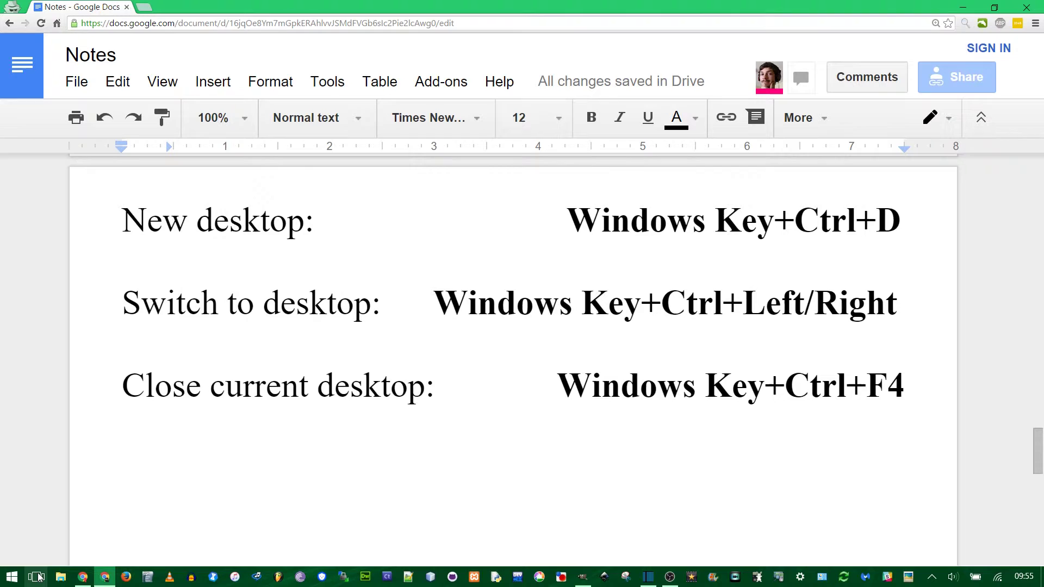
Switch back and forth between Desktop 1 and Desktop 2 to compare their windows
key(super+ctrl+Right)
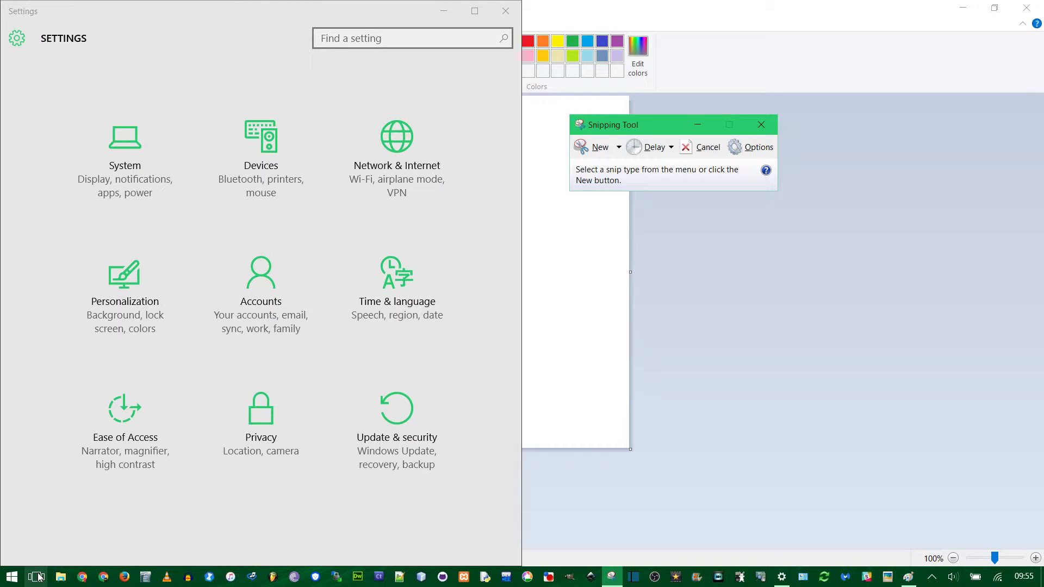
key(super+ctrl+Left)
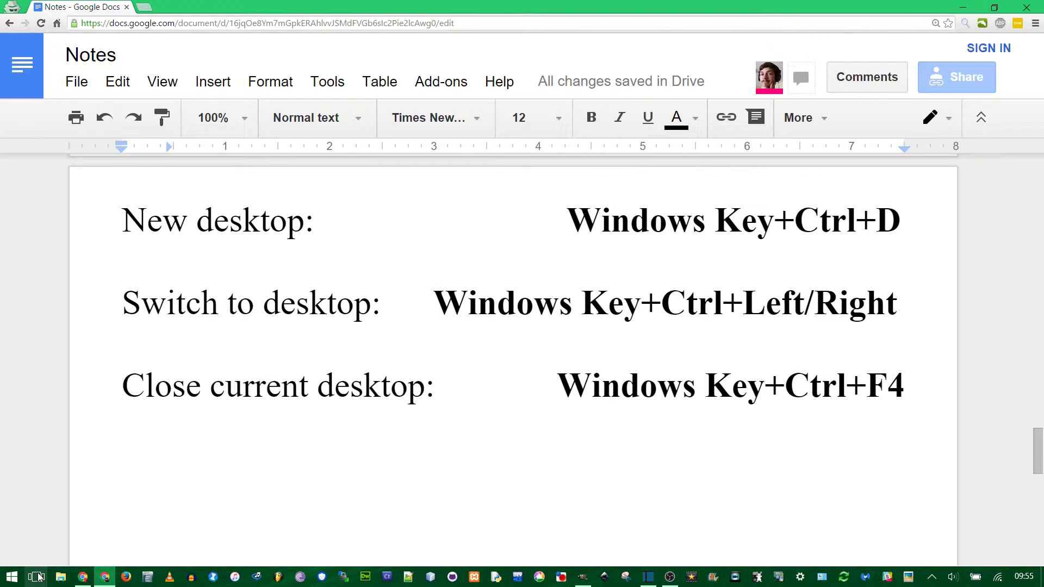
click(38, 576)
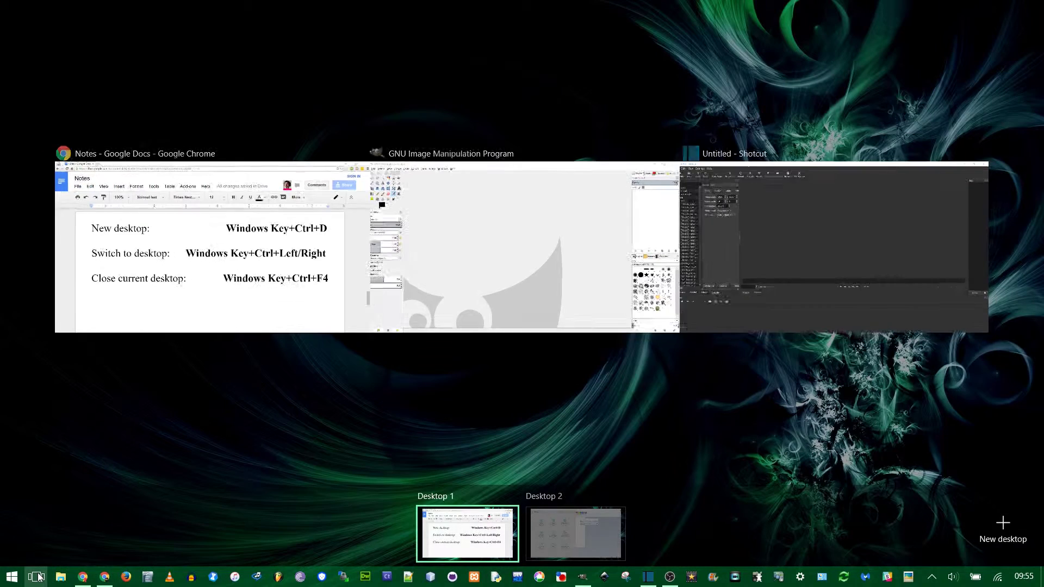
click(550, 535)
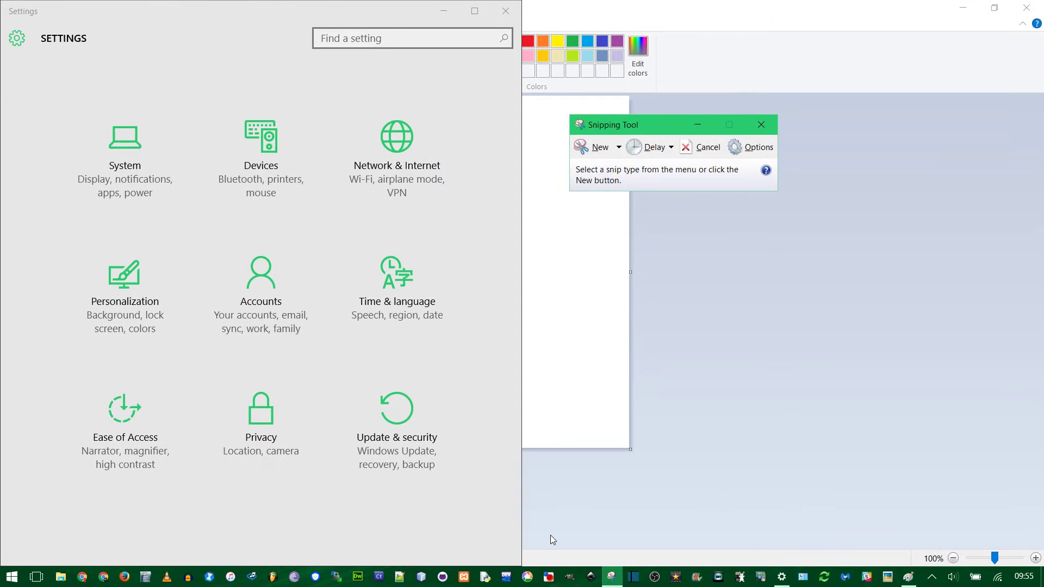
key(super+ctrl+Left)
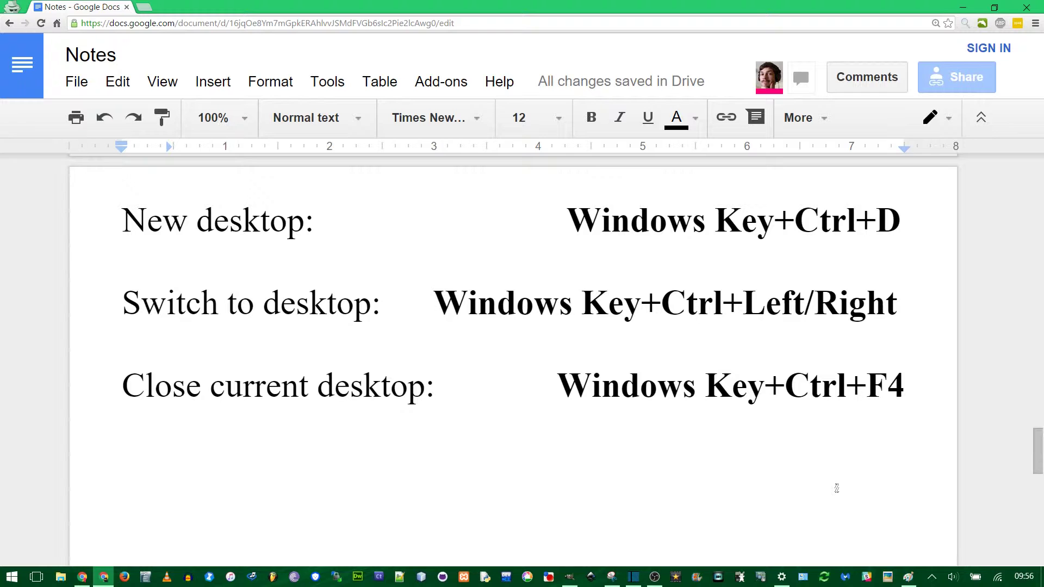
Add a new second desktop in Task View and switch to Desktop 2 holding Settings
key(super+Tab)
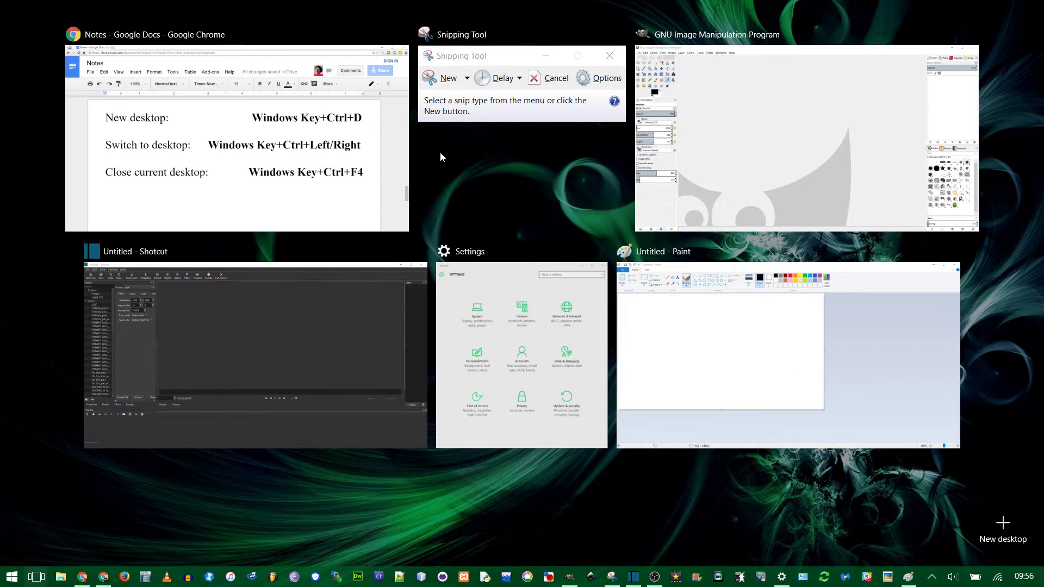
click(1003, 523)
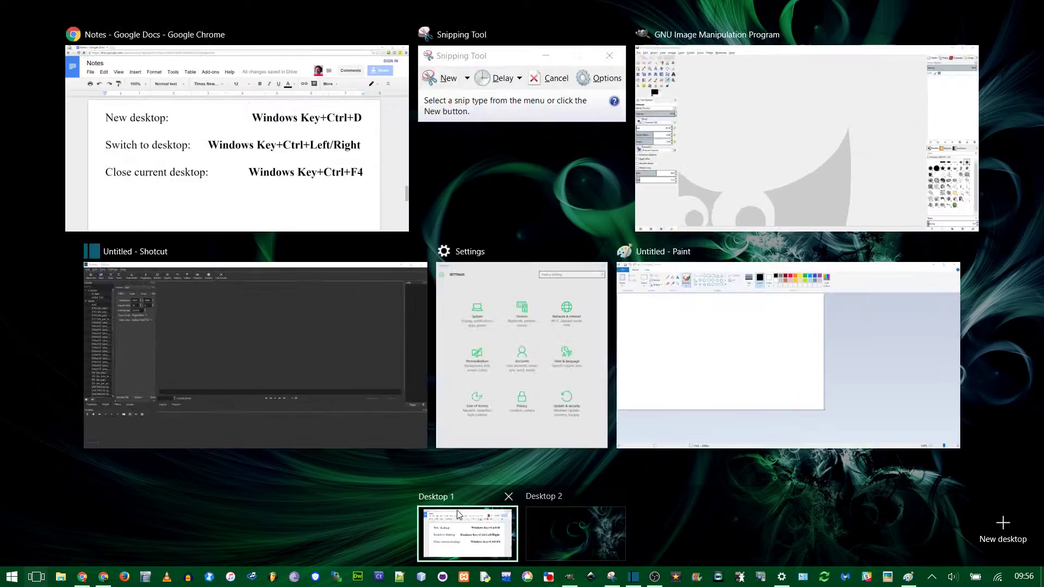
click(464, 533)
key(super+Tab)
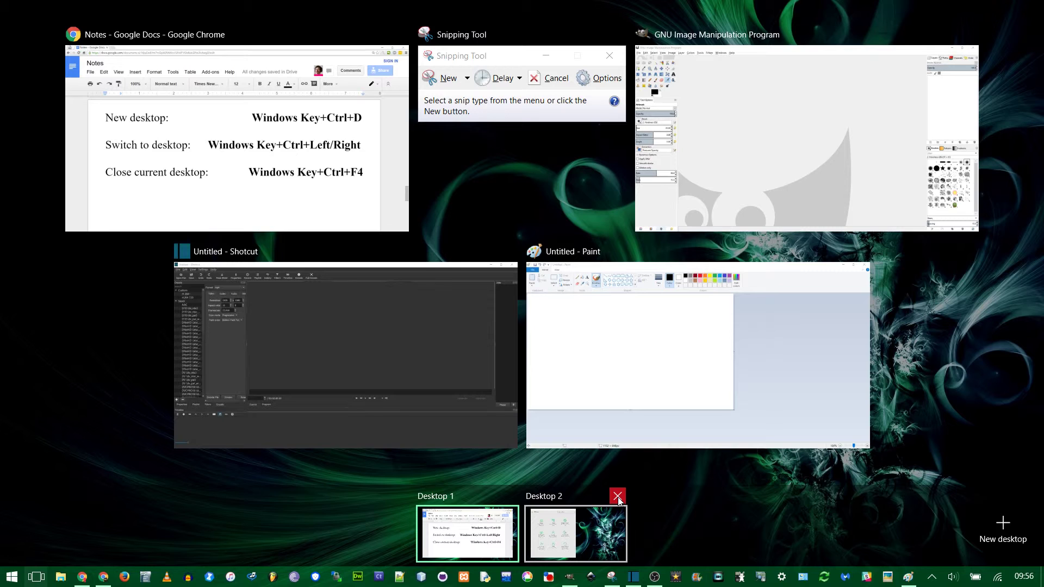
click(599, 522)
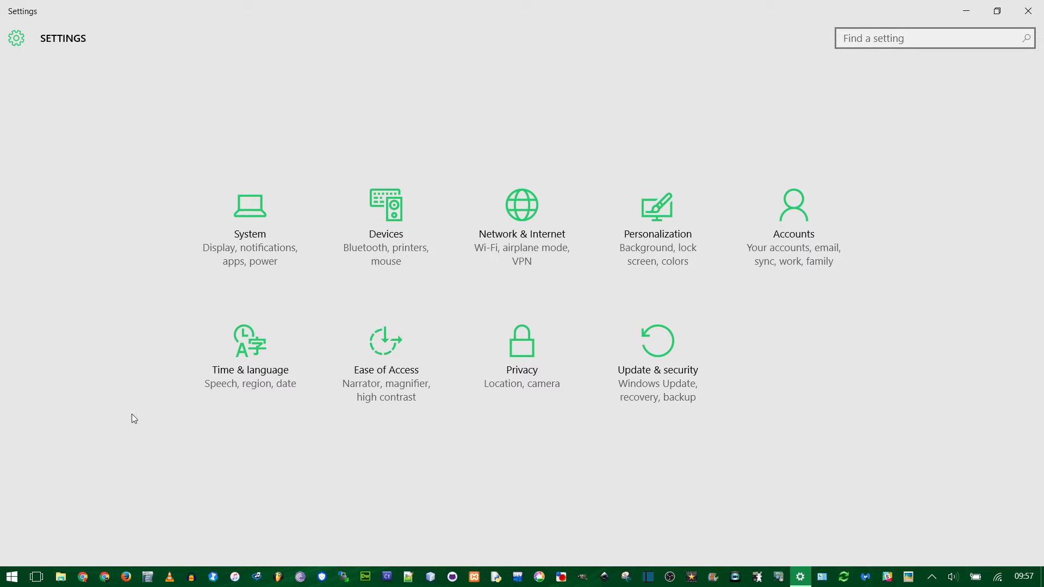
Open Settings > System > Multitasking and check which windows Alt+Tab currently lists
click(12, 576)
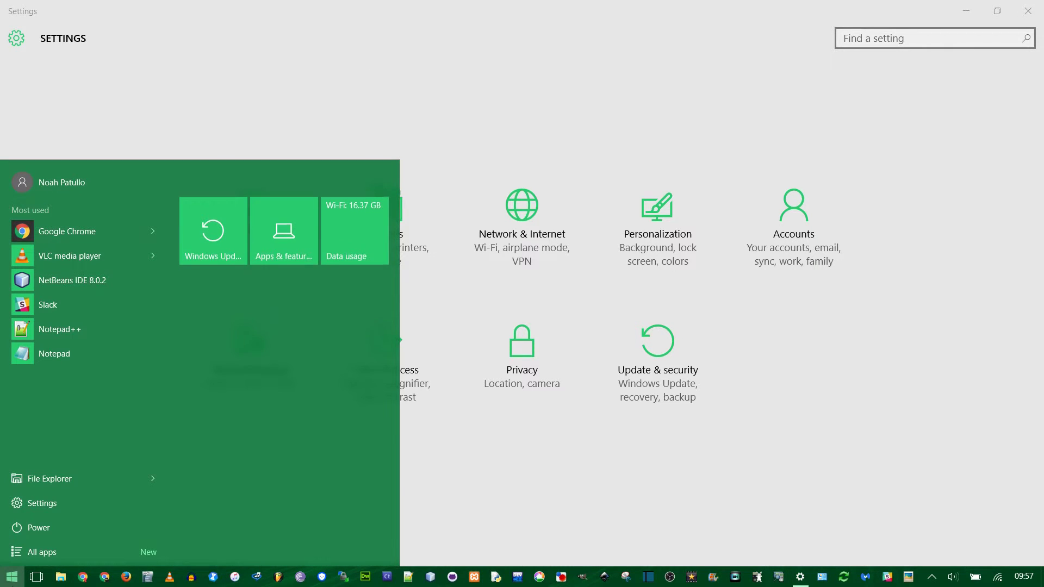
click(76, 510)
click(224, 234)
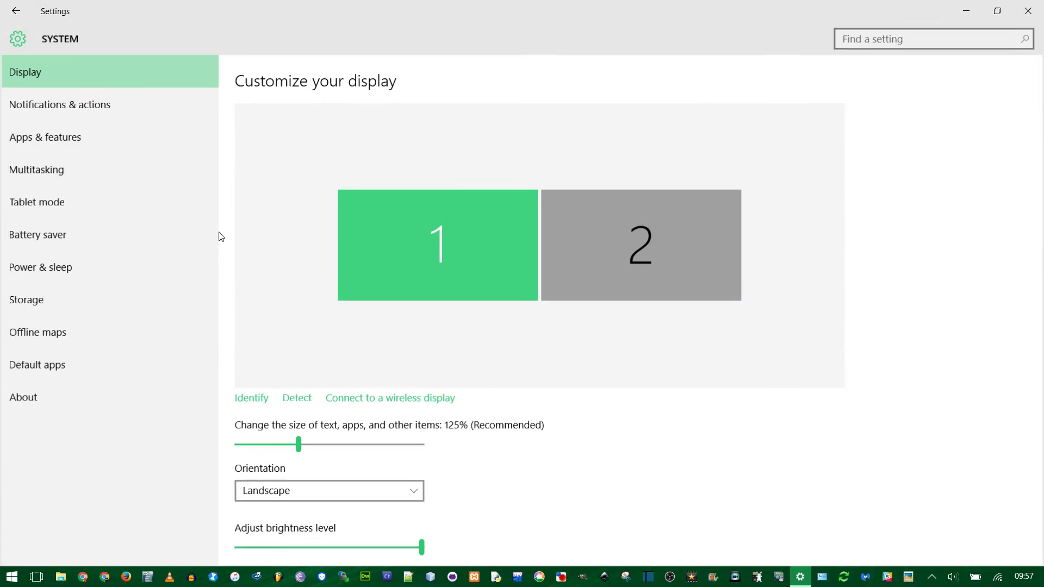
click(48, 168)
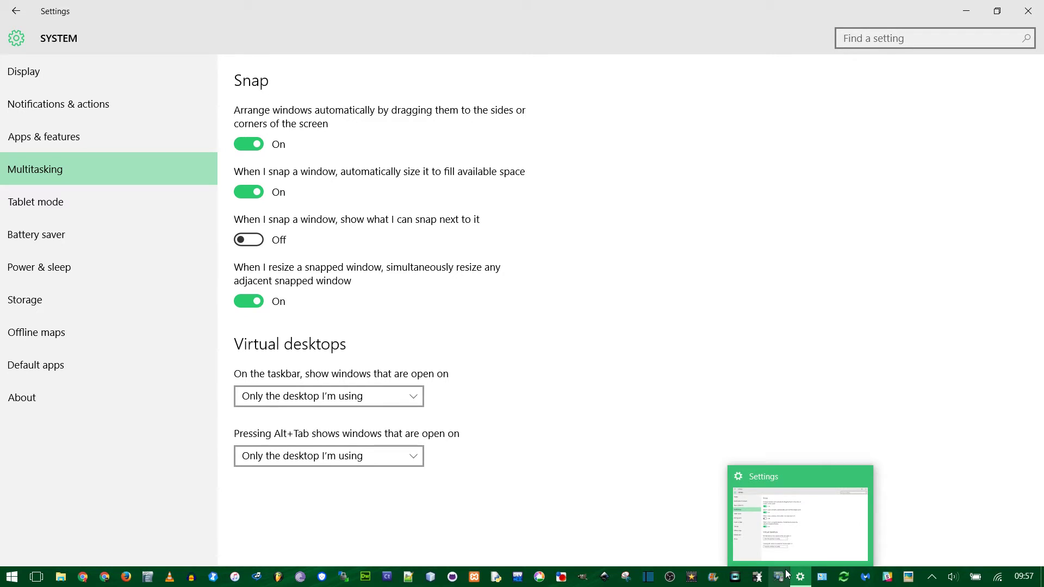
key(alt+Tab)
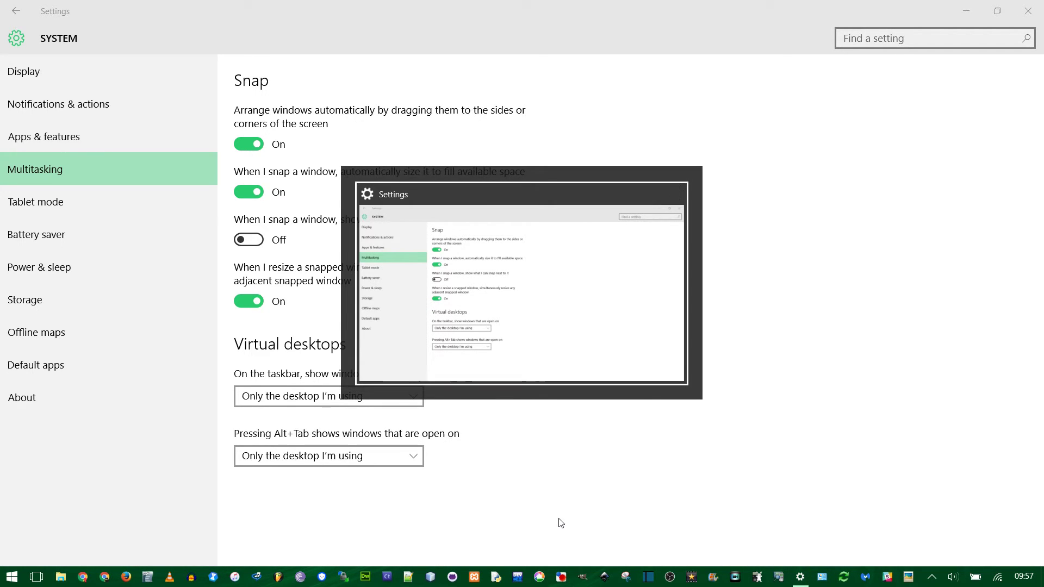
Set the taskbar and Alt+Tab virtual-desktop options to All desktops, verifying with Alt+Tab
click(388, 392)
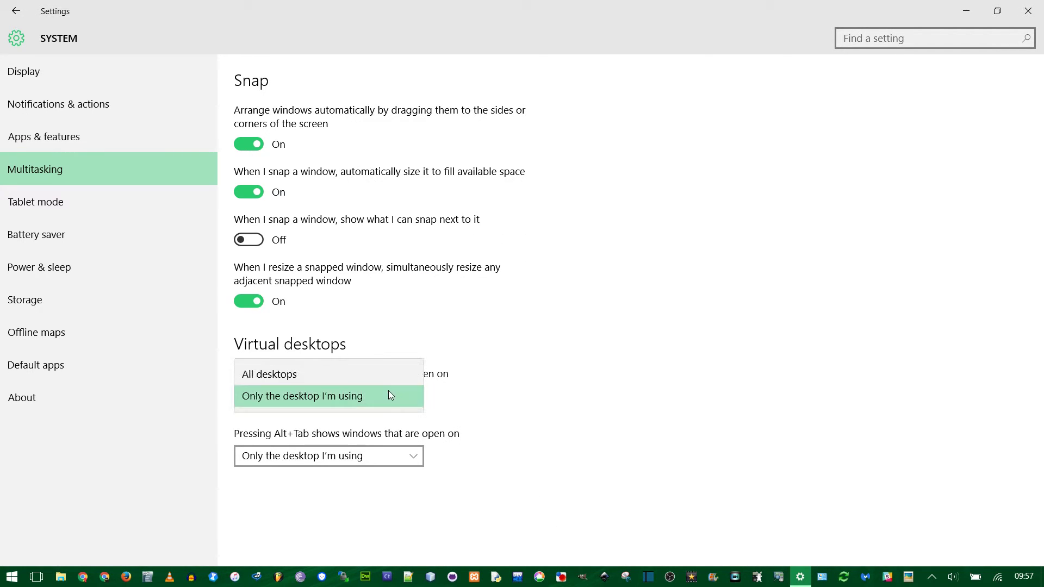
click(341, 375)
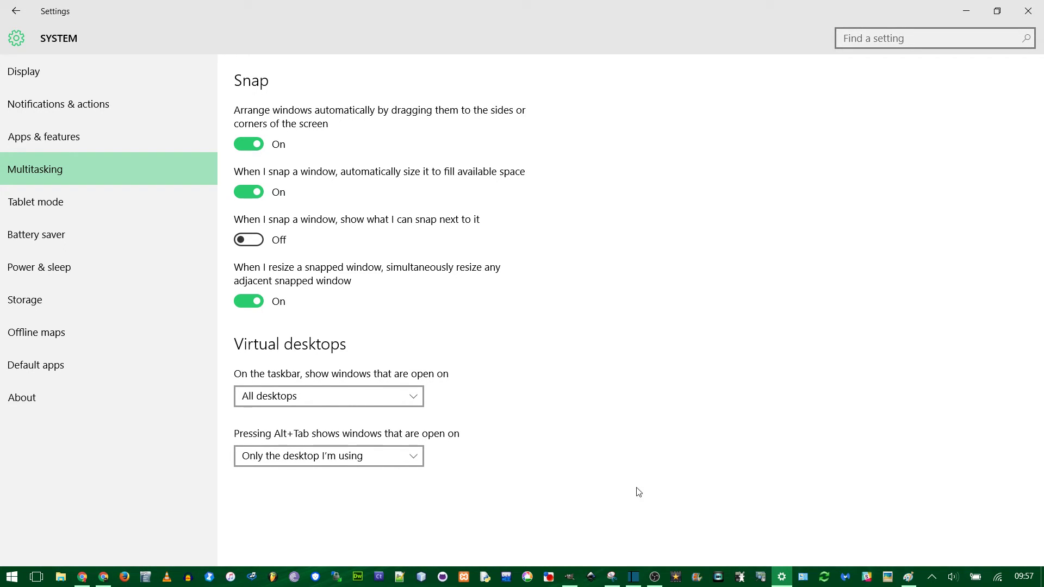
click(394, 452)
click(344, 435)
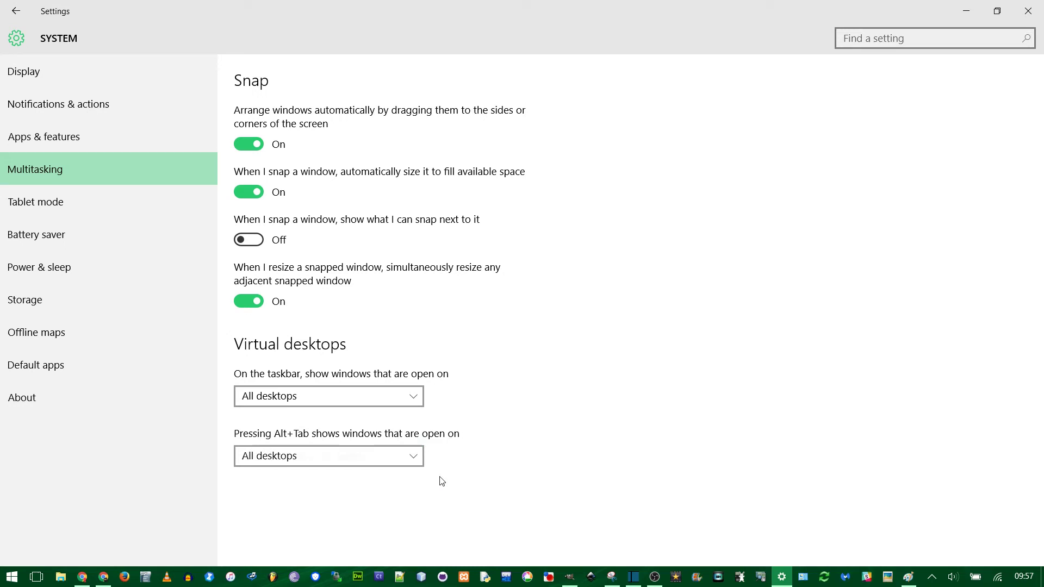
key(alt+Tab)
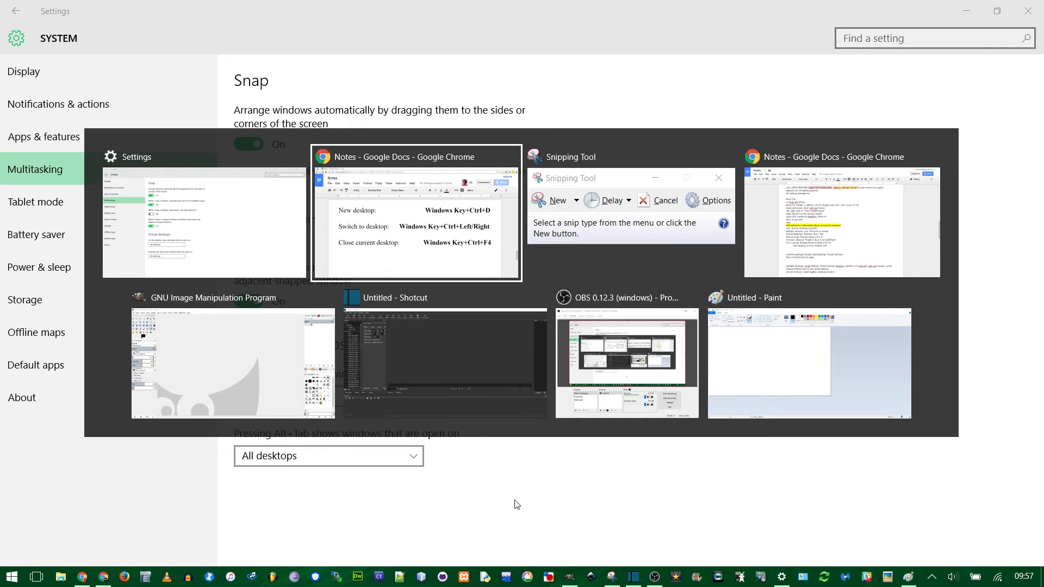
key(Escape)
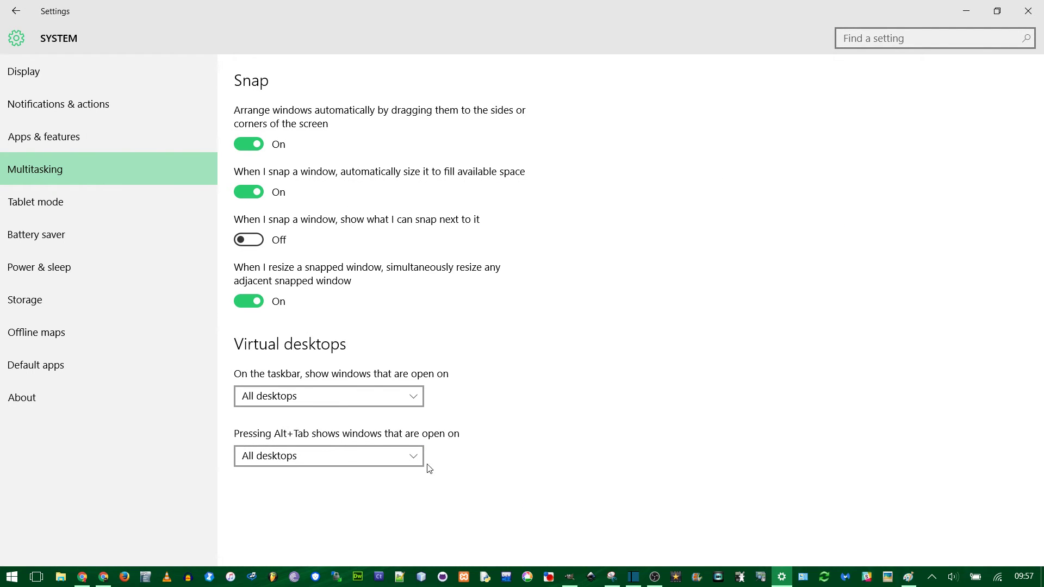
click(410, 458)
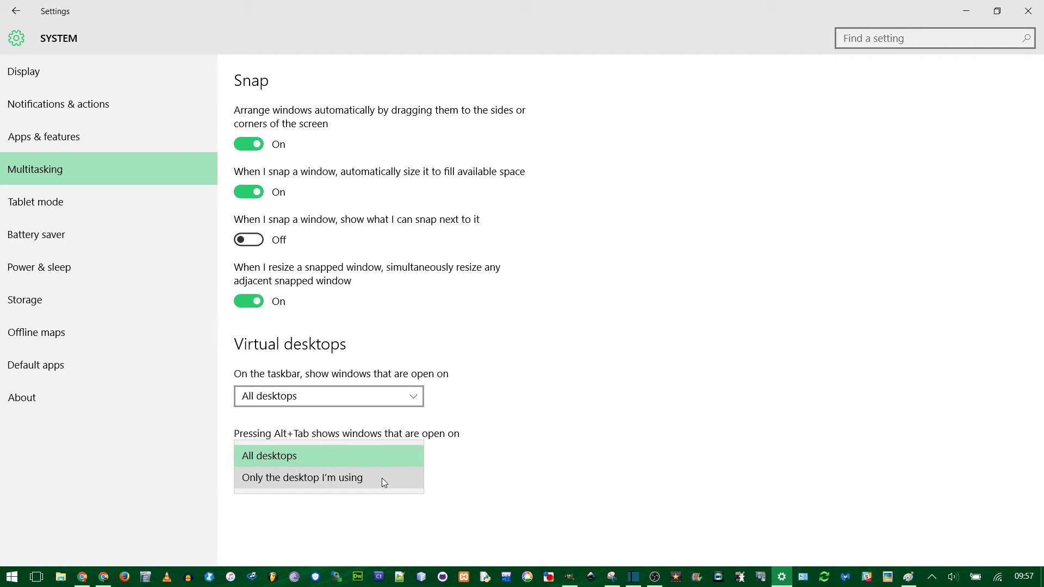